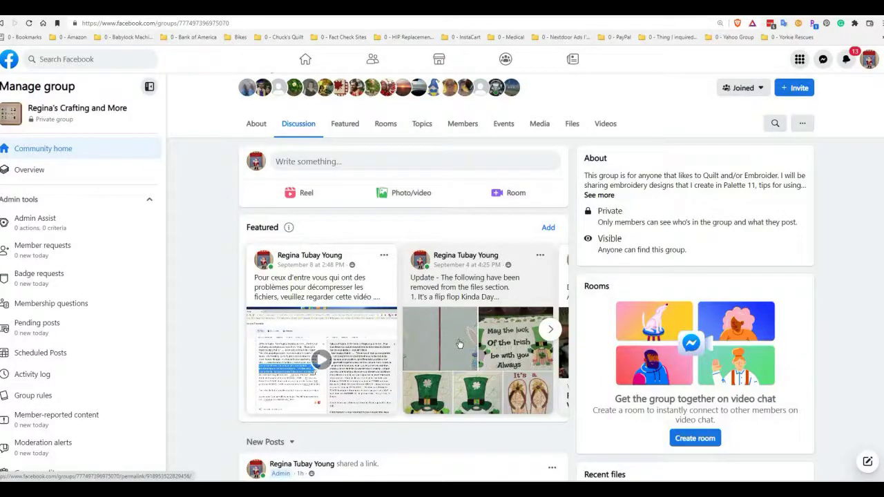
scroll(460, 343, down, 6)
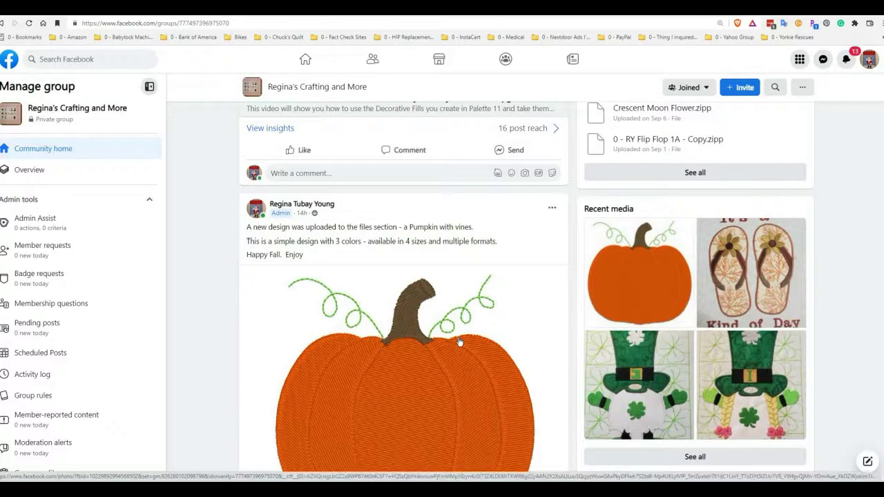
Browse the Facebook group page and open the group's Files list.
scroll(459, 343, down, 3)
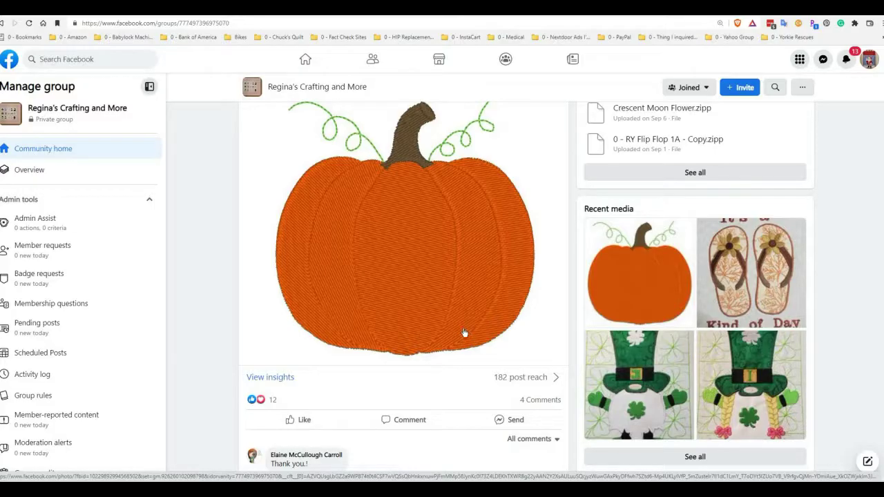
scroll(348, 323, up, 2)
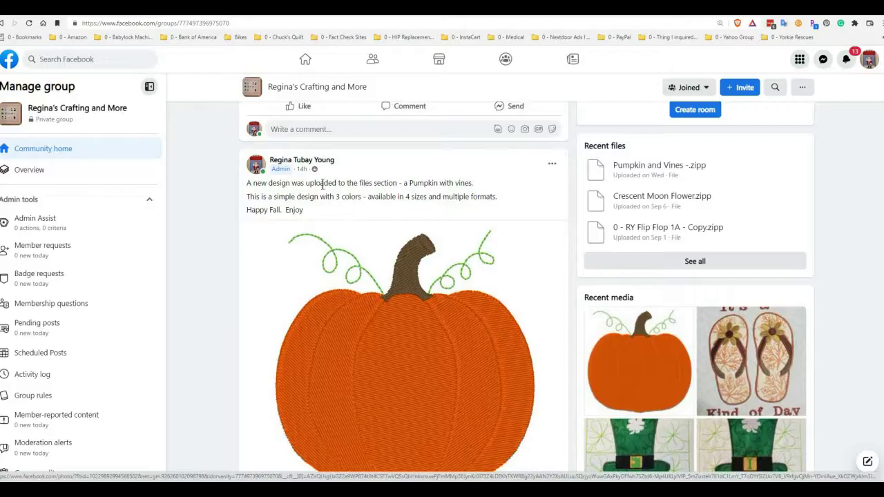
scroll(425, 258, down, 1)
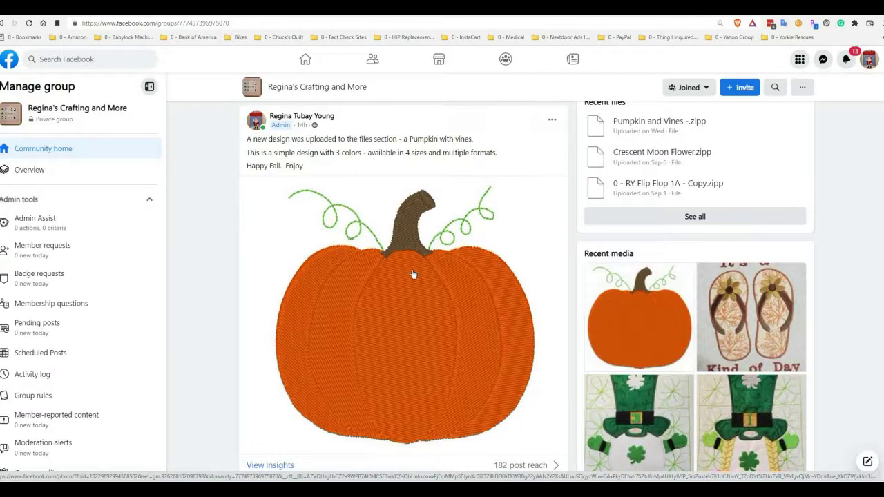
scroll(412, 274, down, 8)
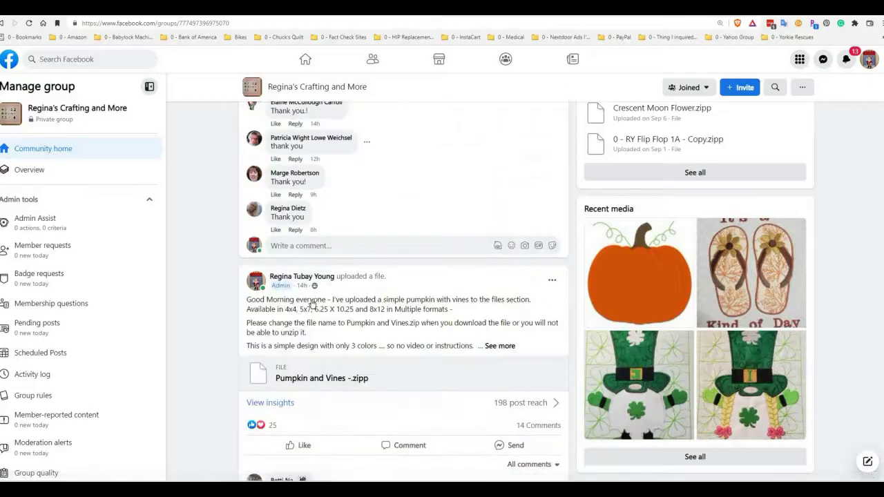
scroll(312, 304, down, 2)
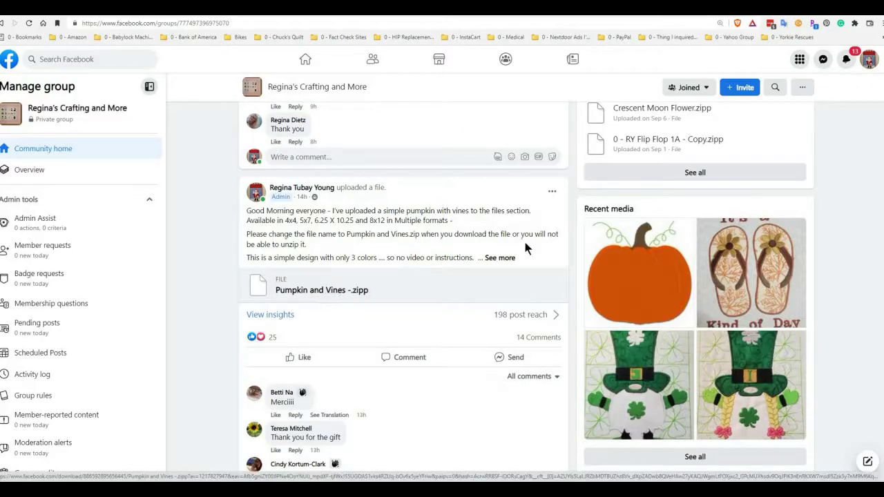
scroll(557, 224, up, 2)
scroll(557, 224, up, 10)
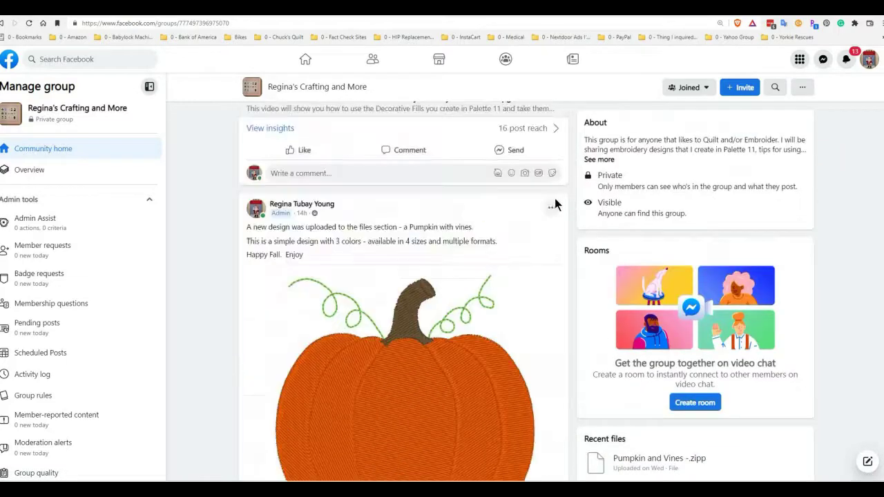
scroll(590, 217, up, 6)
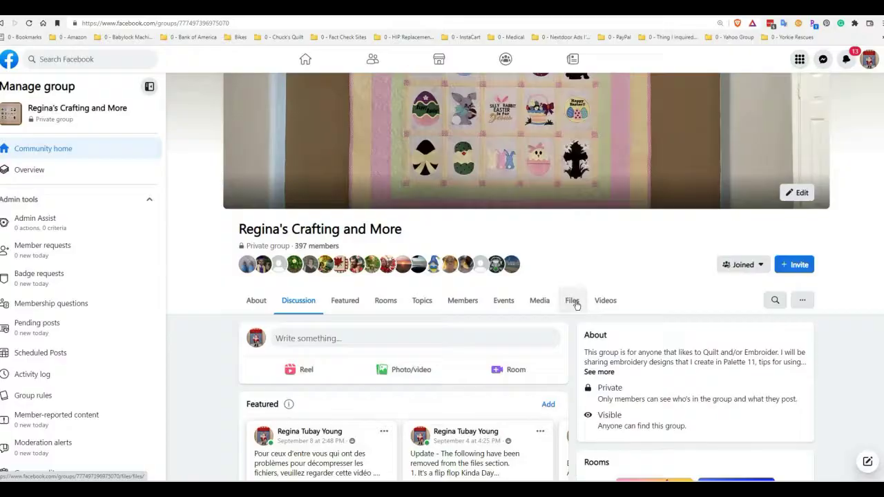
click(573, 302)
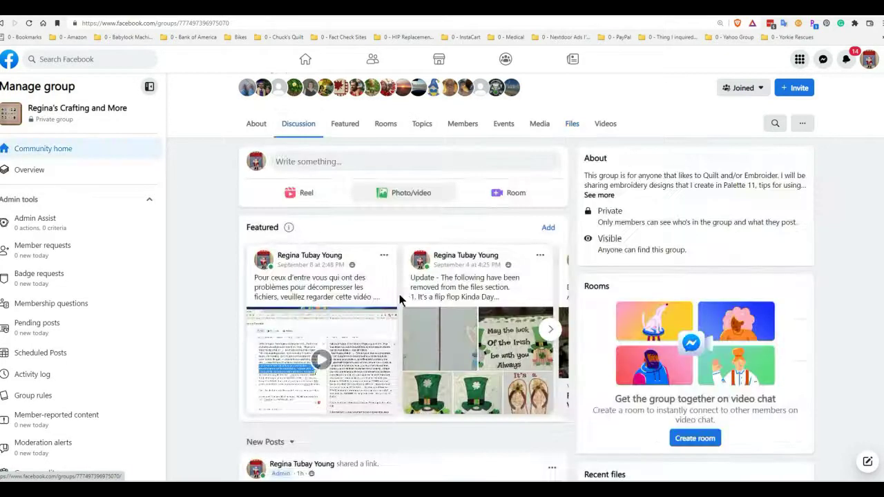
Download the Pumpkin and Vines -.zipp file from the group's Discussion file post.
scroll(404, 297, down, 5)
scroll(404, 297, down, 10)
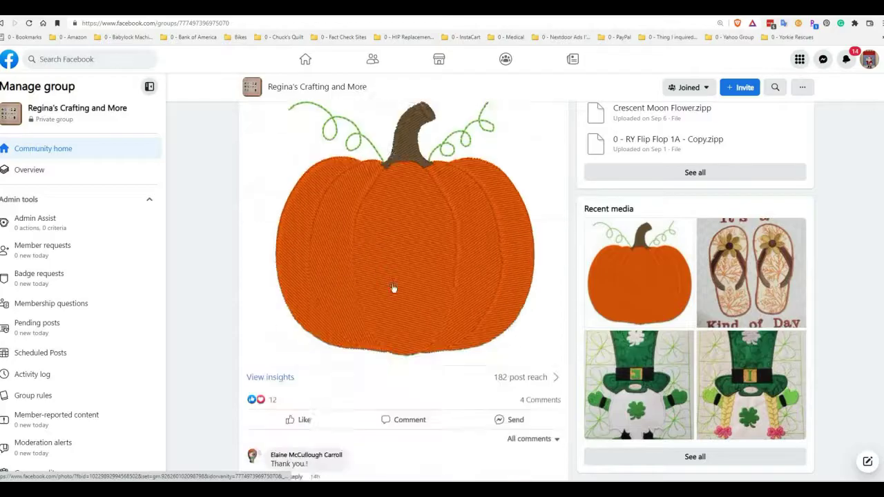
scroll(258, 215, down, 1)
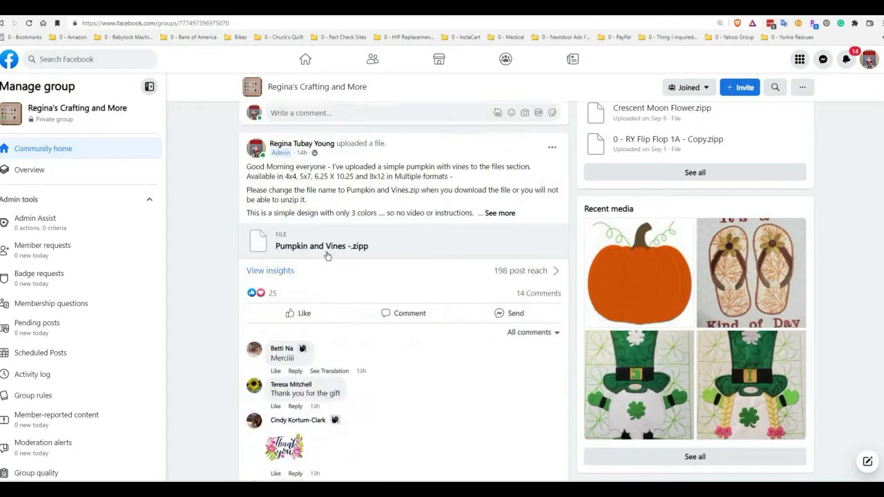
click(319, 246)
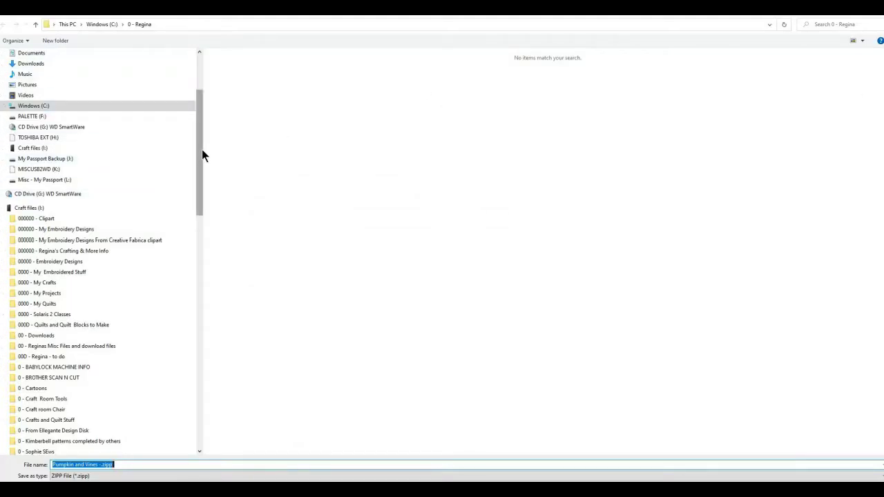
Set the save location to the 00000 - Embroidery Designs folder on Craft files (I:).
drag(202, 148, 202, 142)
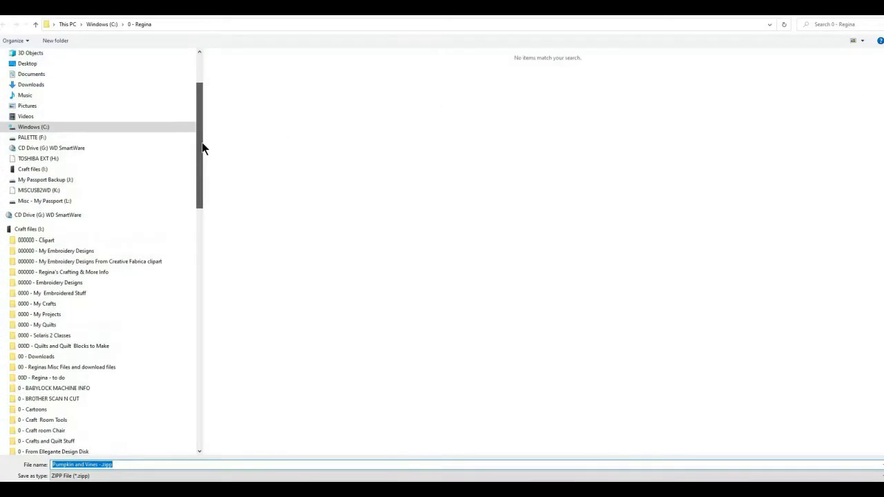
click(42, 130)
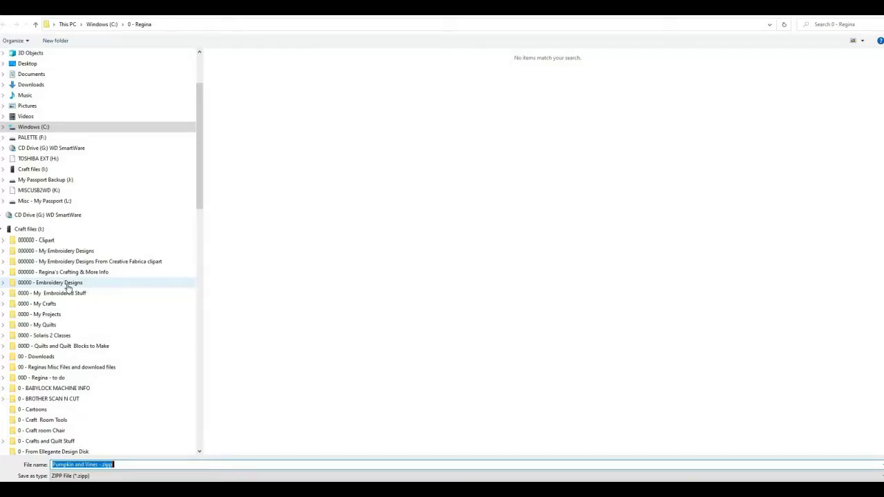
click(68, 286)
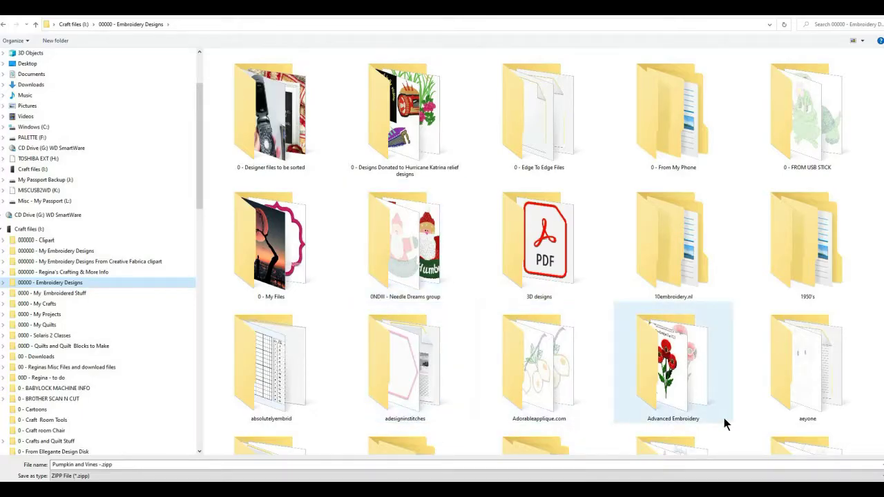
mouse_move(724, 425)
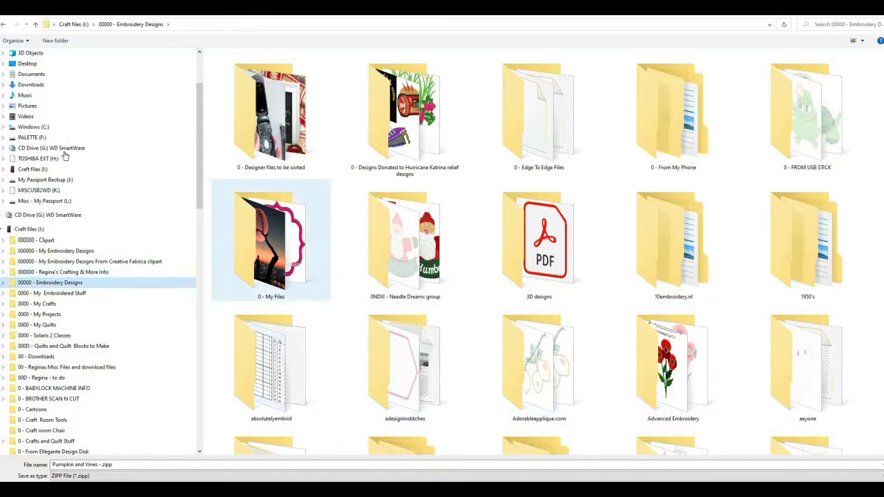
Create a new subfolder named after the Crafting and More FB Group.
click(62, 41)
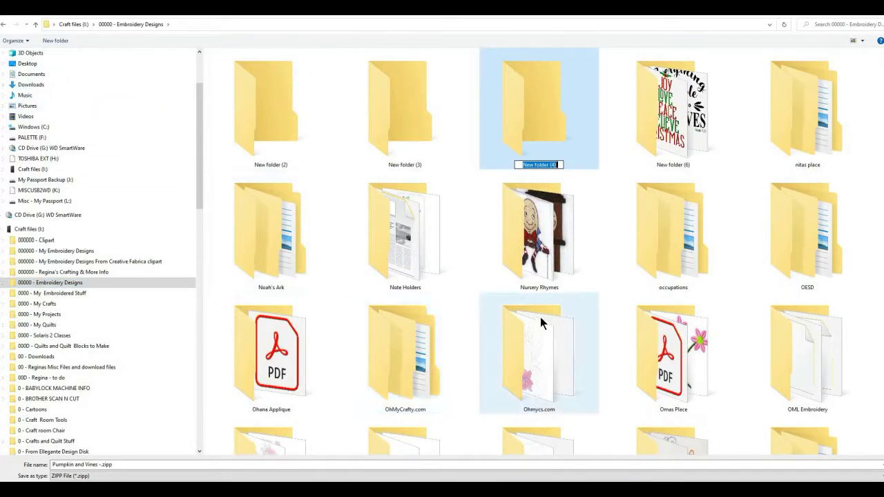
text(Regina's C)
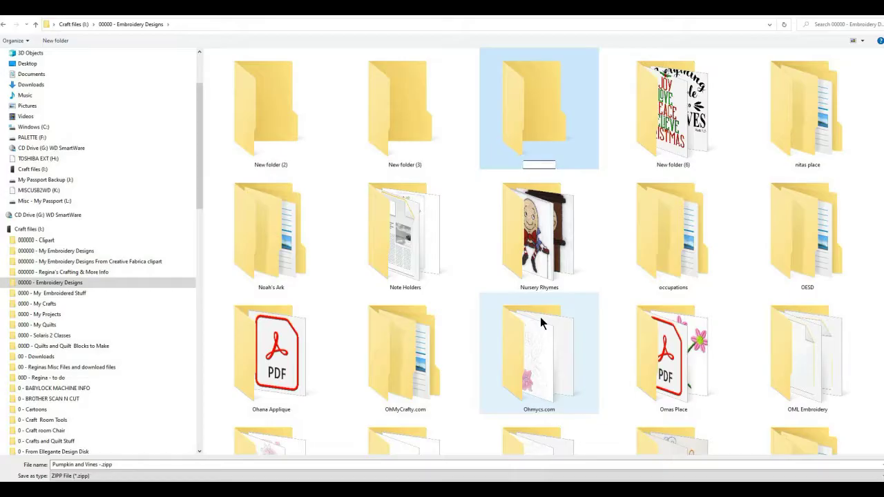
text(raftng and More)
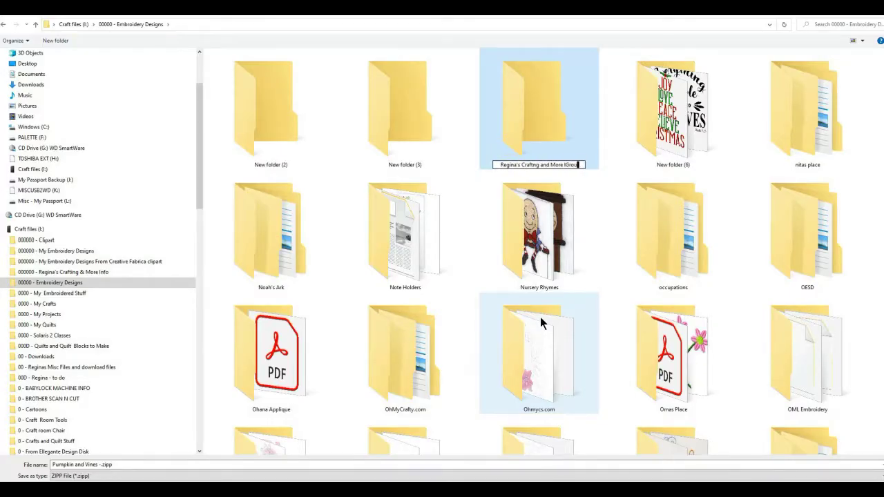
text( FB Group)
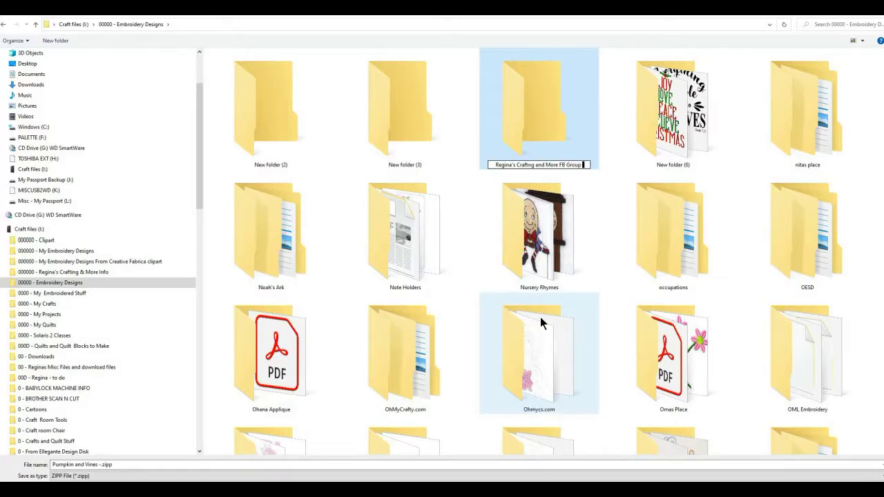
key(Return)
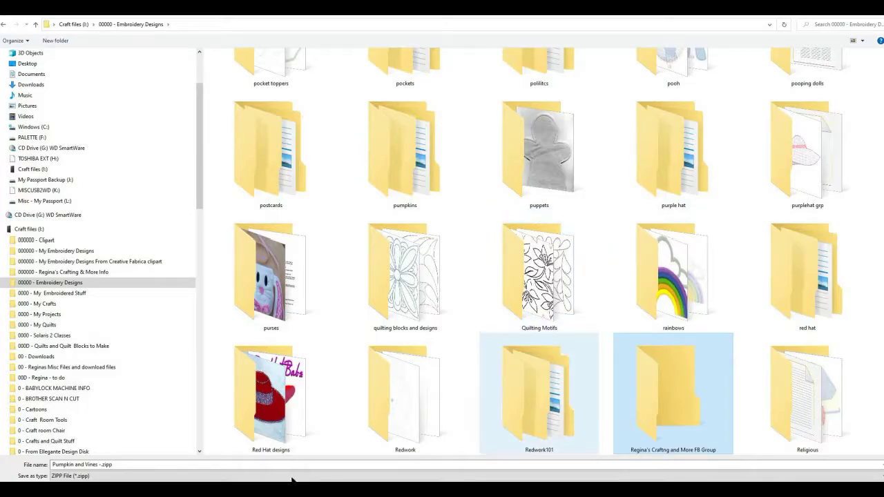
Enter the new group folder and correct the file name's .zipp extension to Pumpkin and Vines.zip.
double_click(657, 406)
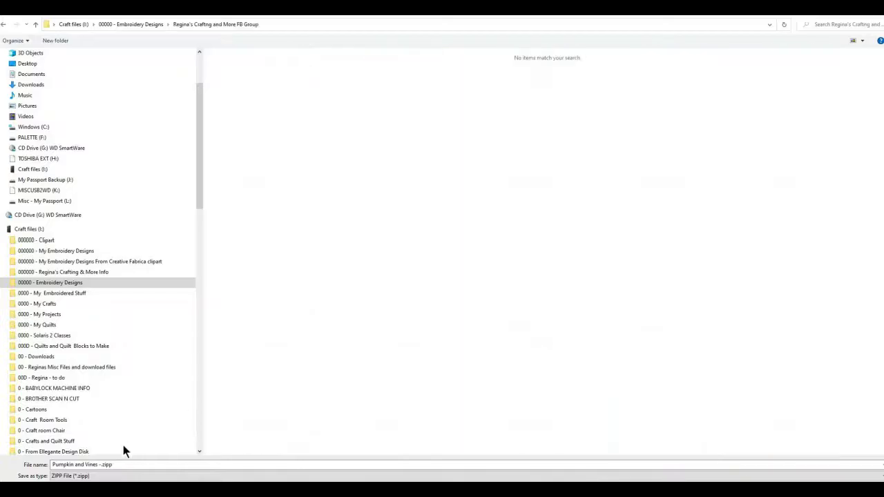
click(122, 464)
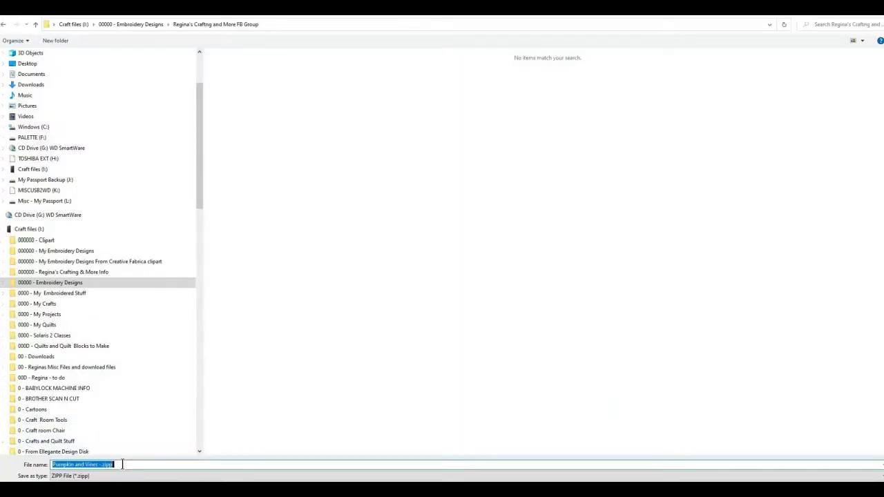
click(122, 465)
drag(122, 464, 99, 464)
click(96, 464)
double_click(96, 464)
click(122, 464)
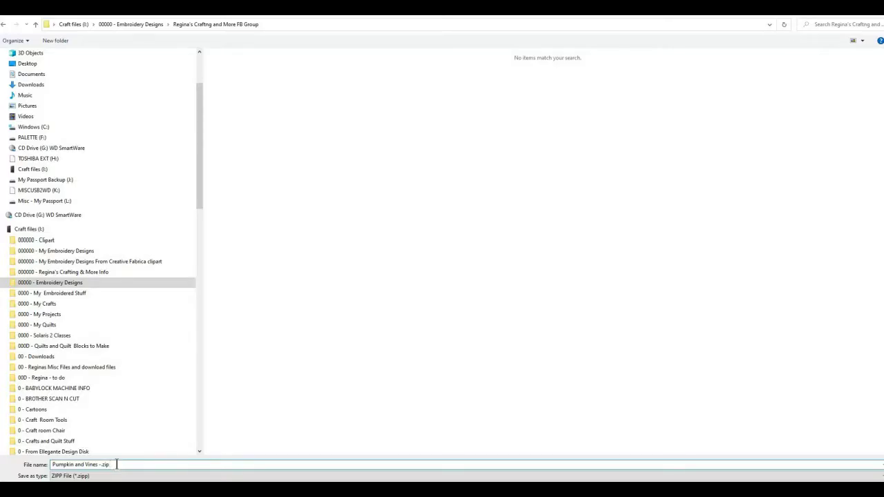
key(shift+Left)
key(shift+Left)
key(shift+Left)
key(shift+Left)
Save the download as Pumpkin and Vines.zip and open File Explorer.
click(117, 465)
key(Return)
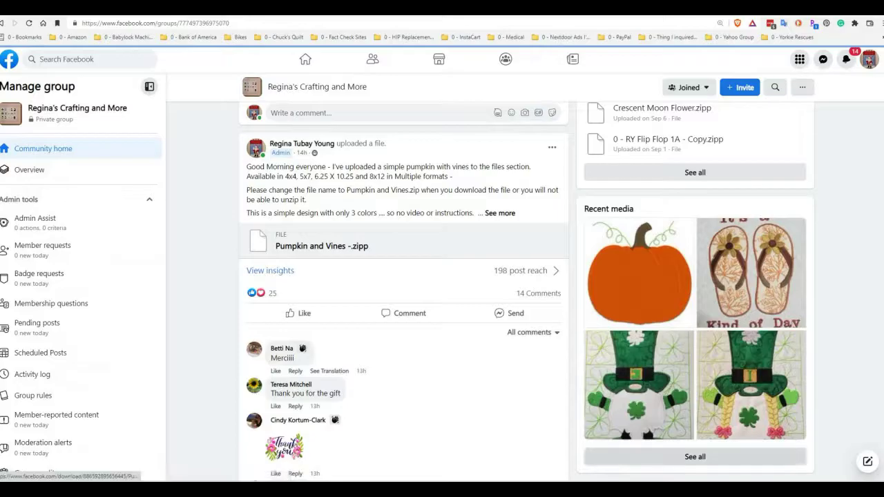
key(super+e)
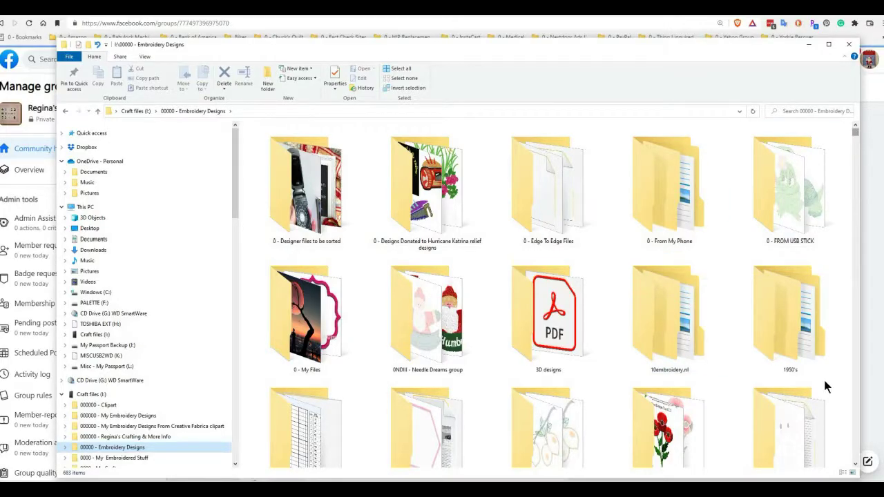
Scroll through 00000 - Embroidery Designs to find the group folder holding Pumpkin and Vines.zip.
scroll(825, 415, down, 20)
scroll(821, 408, up, 20)
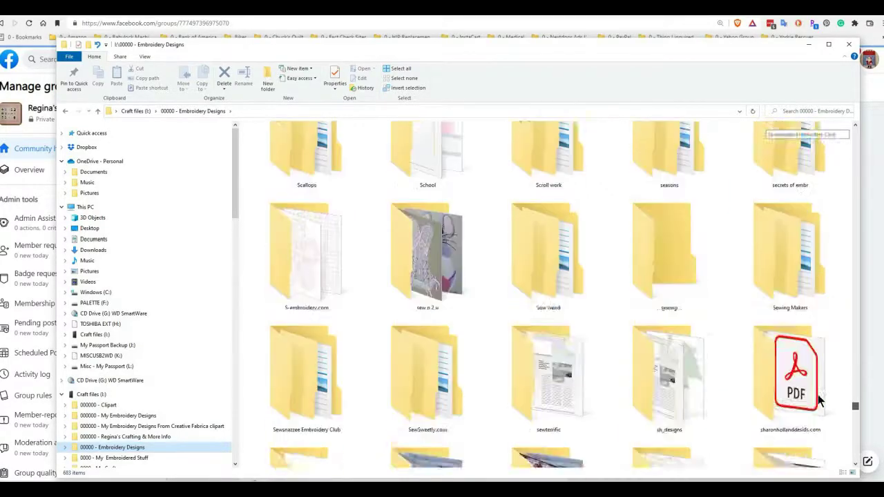
scroll(817, 398, down, 1)
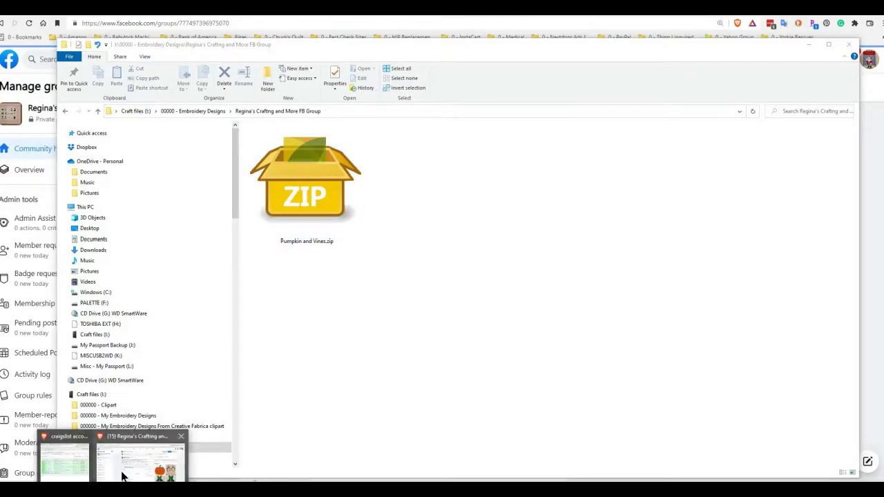
Back in Brave, go to peazip.com in a new tab.
click(125, 476)
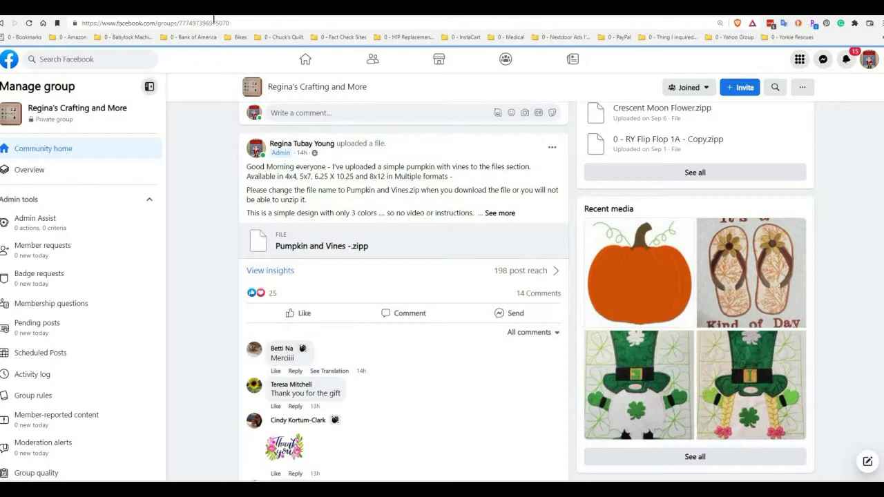
key(ctrl+t)
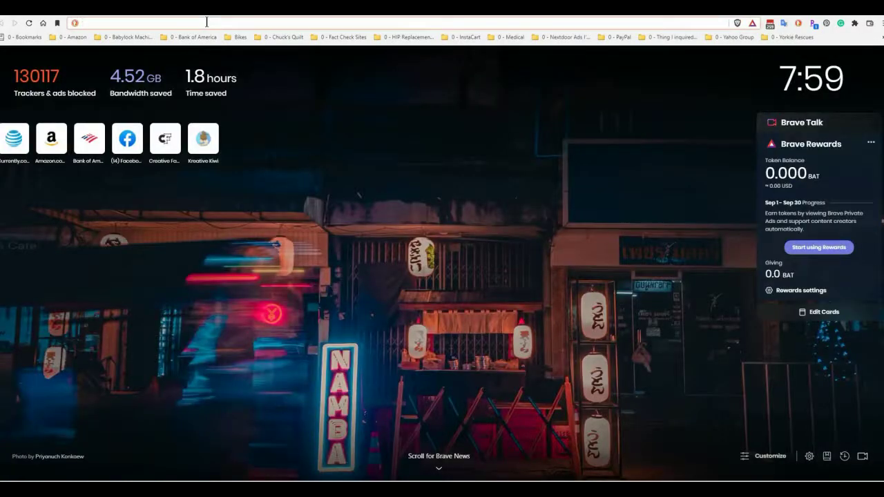
text(Peazip.com)
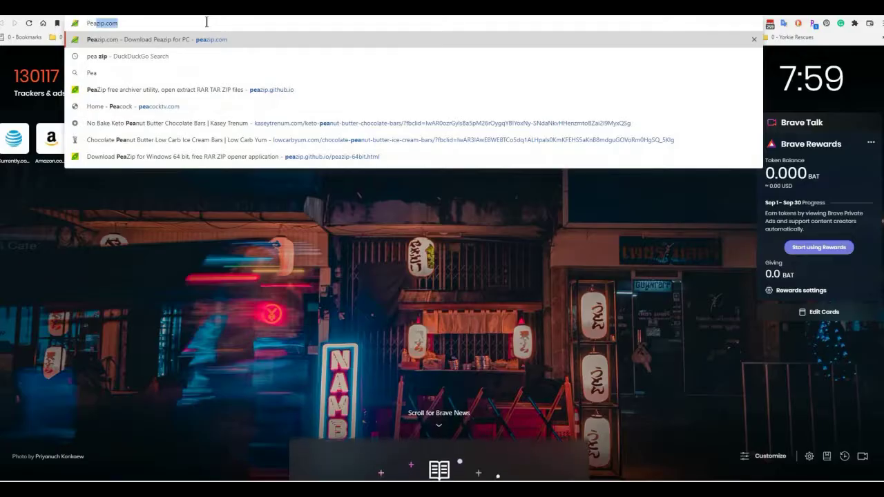
key(Return)
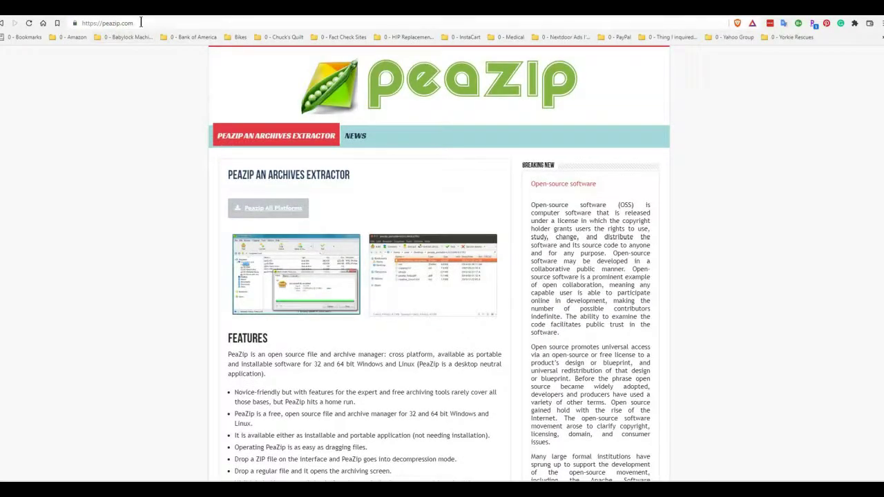
Search the web for 'Peazip' without the autocomplete suggestion.
click(140, 22)
text(Pea)
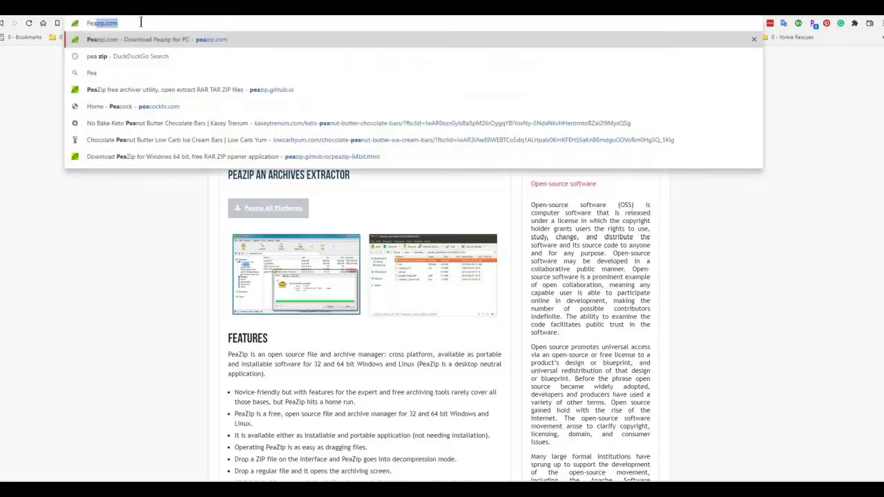
text(zip)
key(Delete)
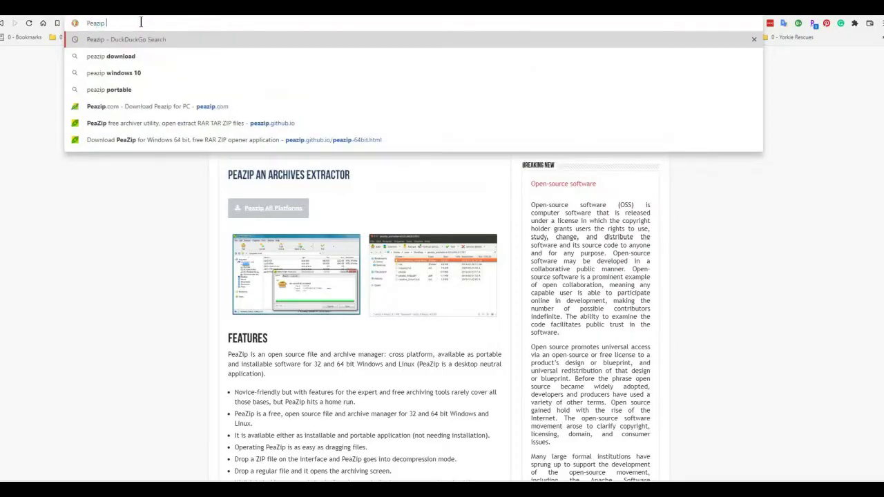
key(Return)
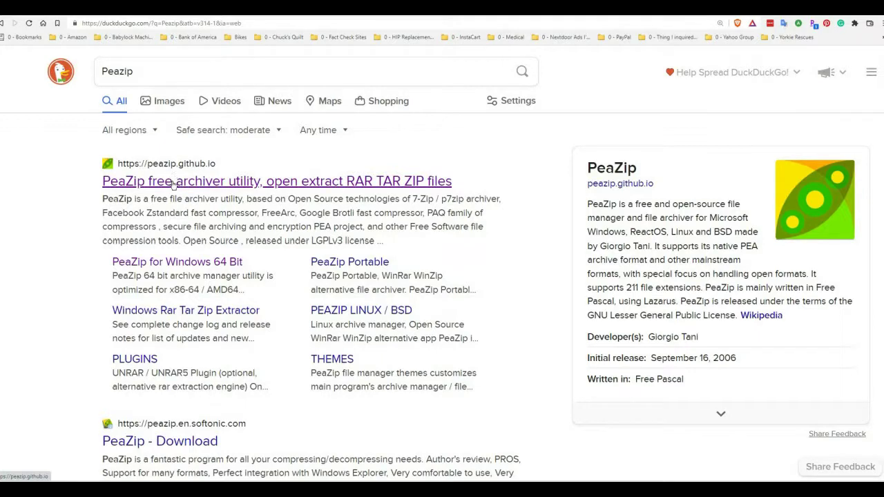
Download the PeaZip for Windows installer from the official peazip.github.io site.
click(172, 181)
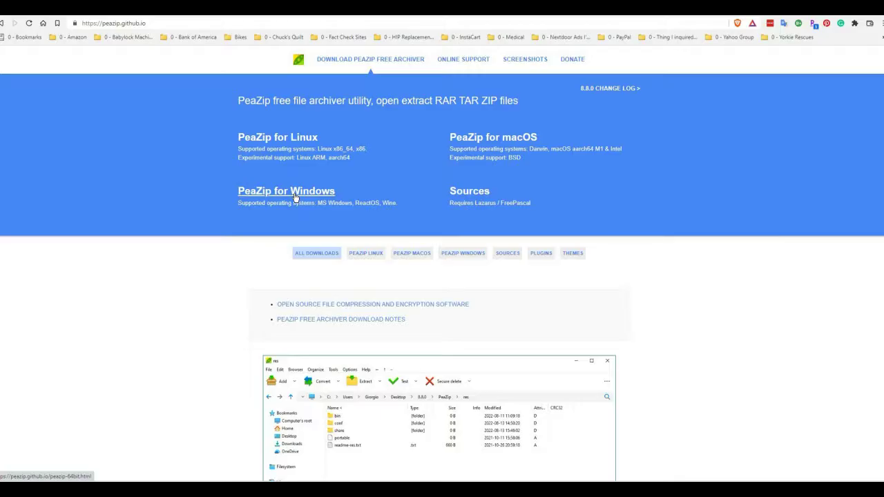
click(294, 197)
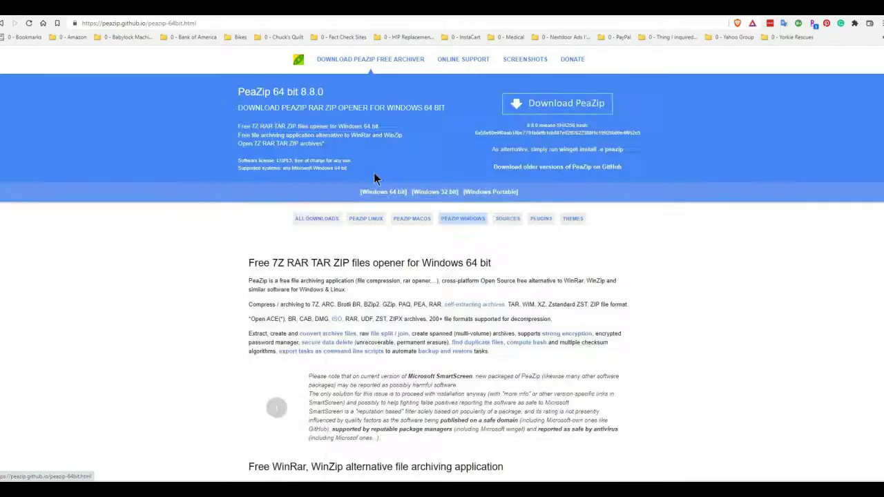
click(562, 103)
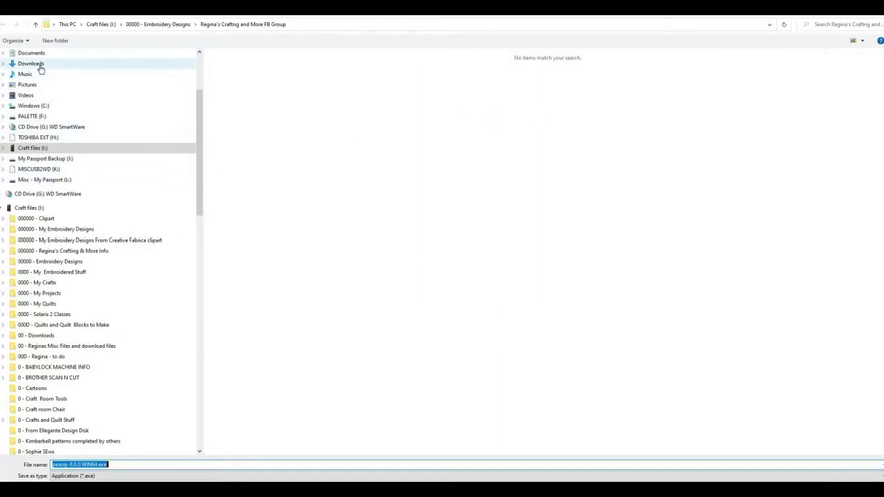
Confirm the Save As dialog for peazip-8.8.0.WIN64.exe so it closes.
click(112, 465)
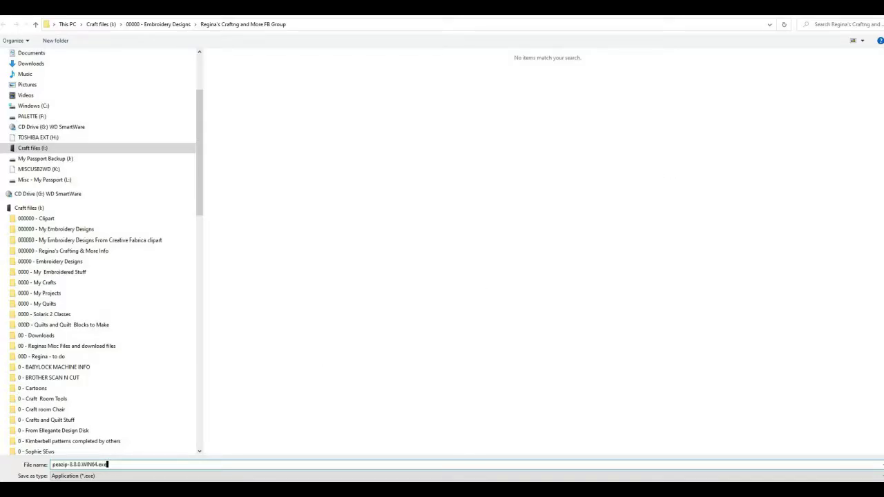
key(Return)
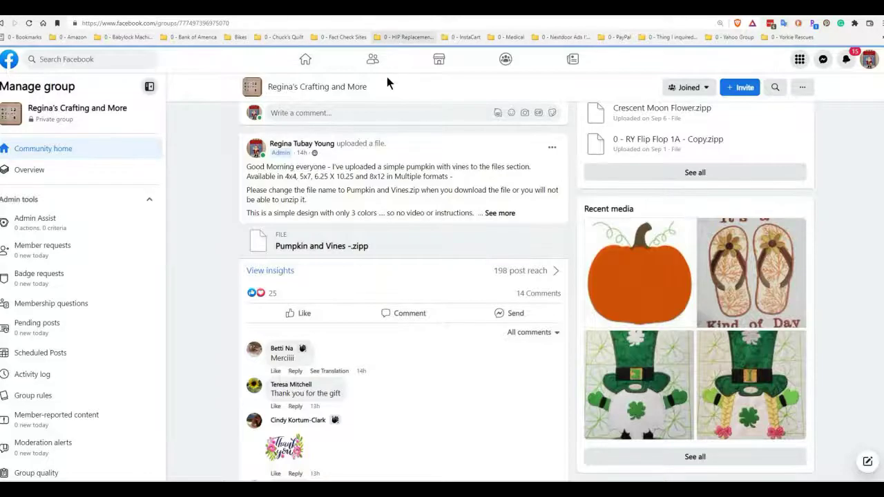
Switch from the browser back to the File Explorer window with Alt+Tab.
key(alt+Tab)
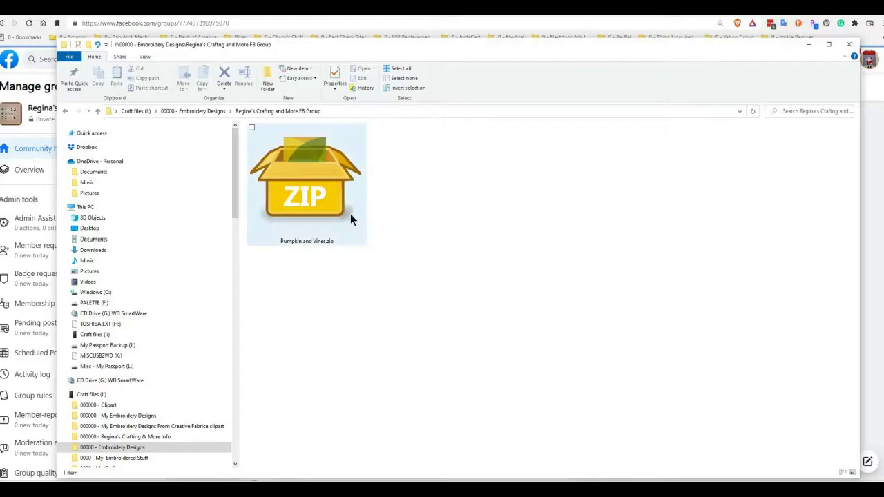
Extract Pumpkin and Vines.zip with PeaZip's Extract here (smart new folder) option.
click(311, 197)
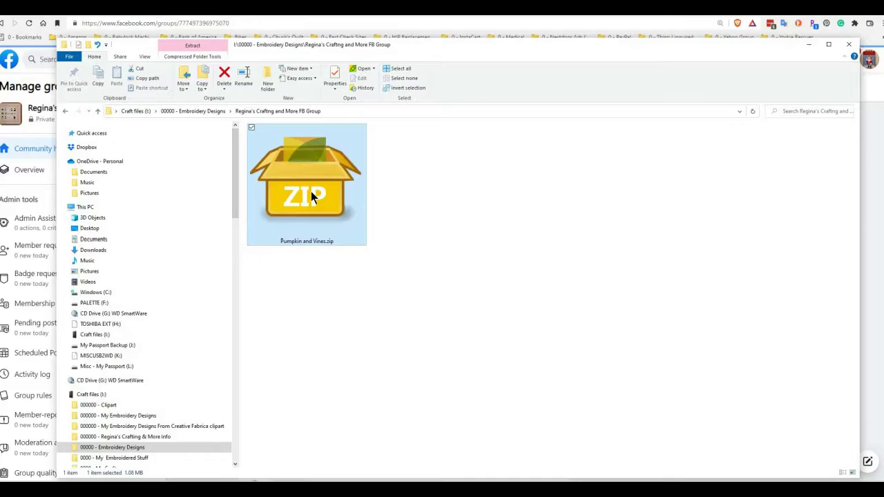
right_click(312, 197)
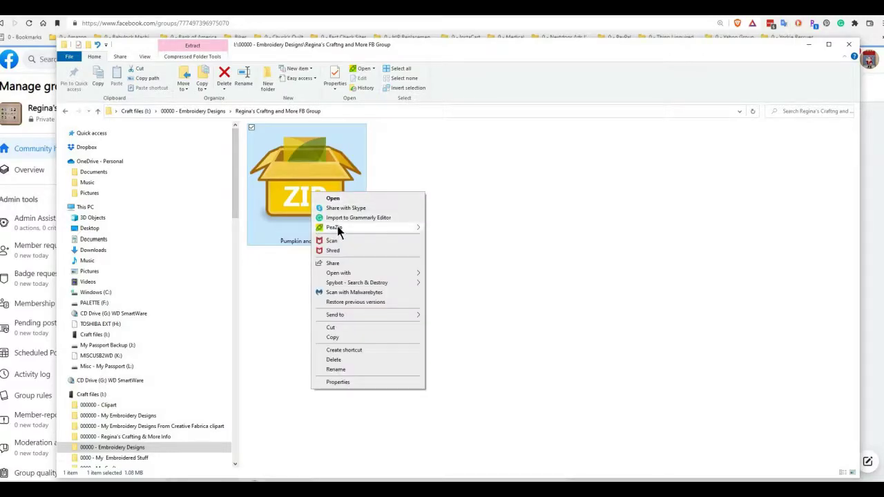
mouse_move(362, 226)
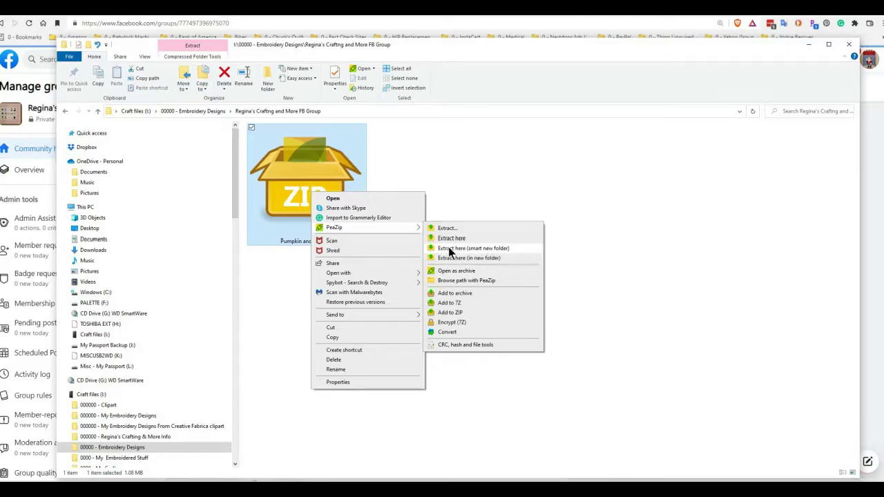
click(499, 250)
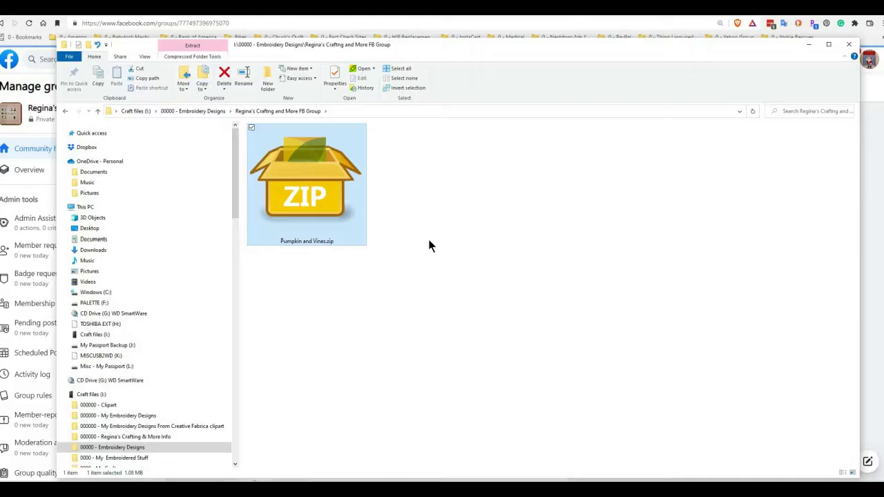
Check the extracted Pumpkin and Vines folder's 4x4 and 5x7 design folders, then return to the zip's folder.
click(250, 112)
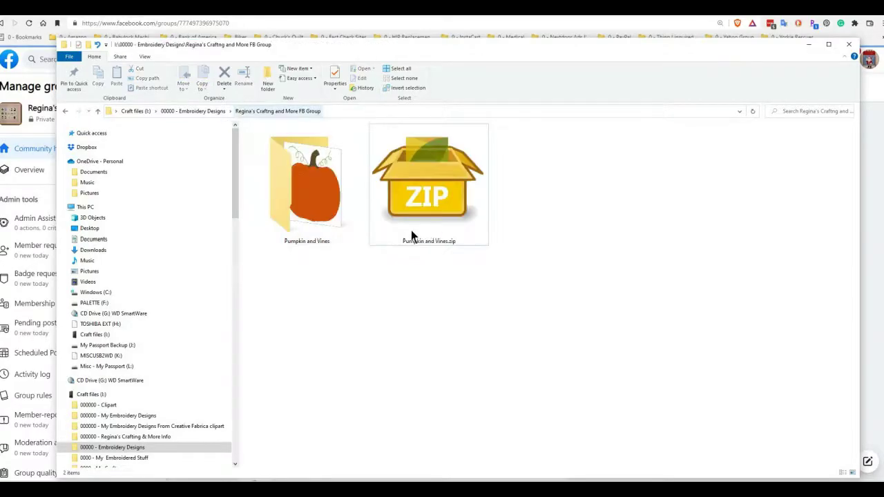
double_click(295, 199)
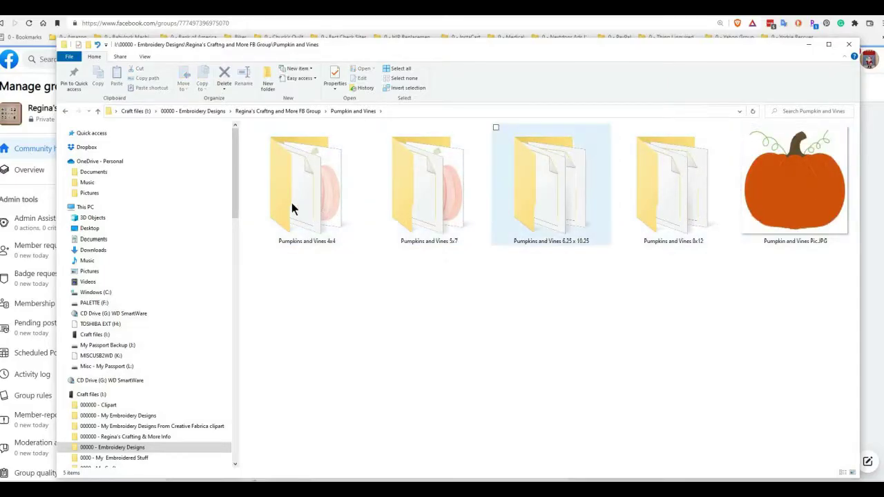
double_click(319, 210)
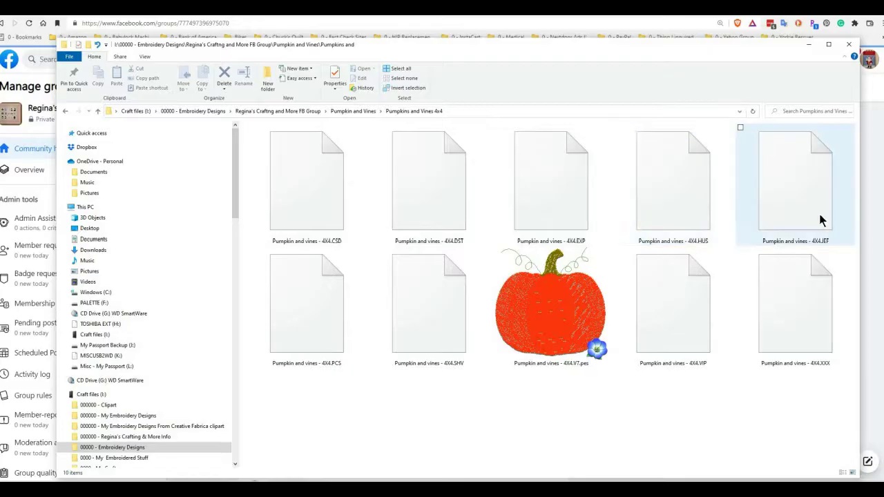
click(352, 112)
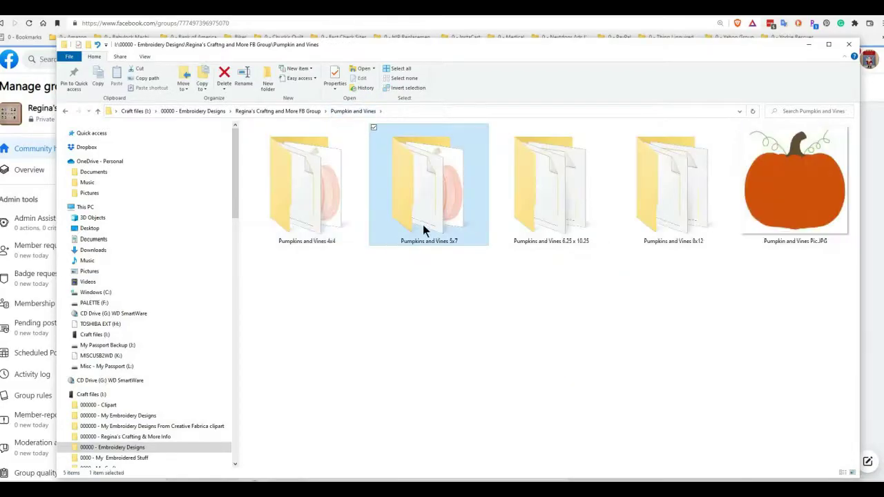
double_click(422, 229)
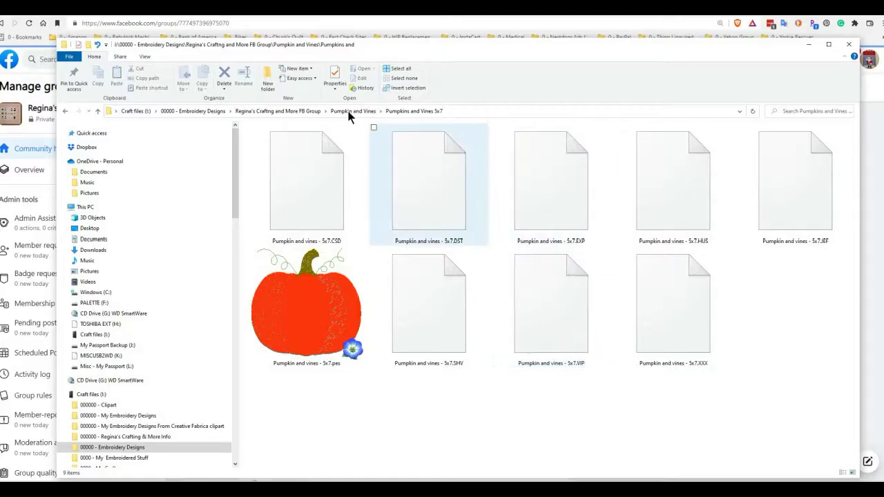
click(292, 110)
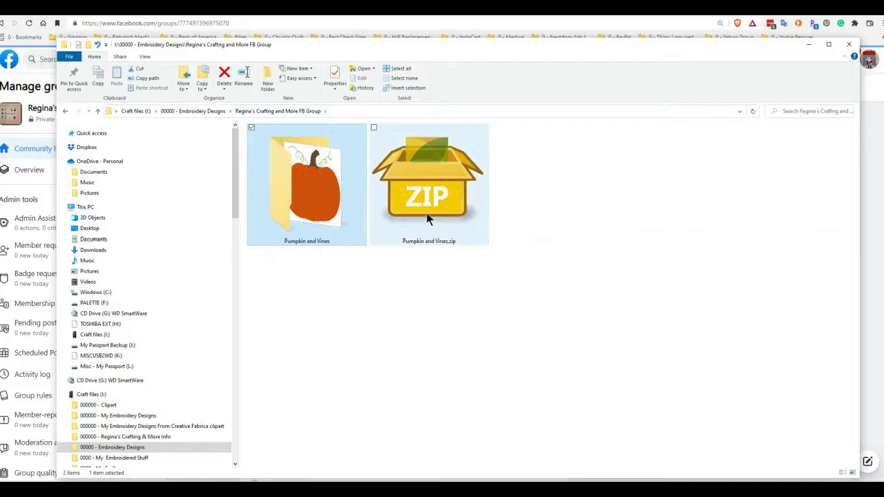